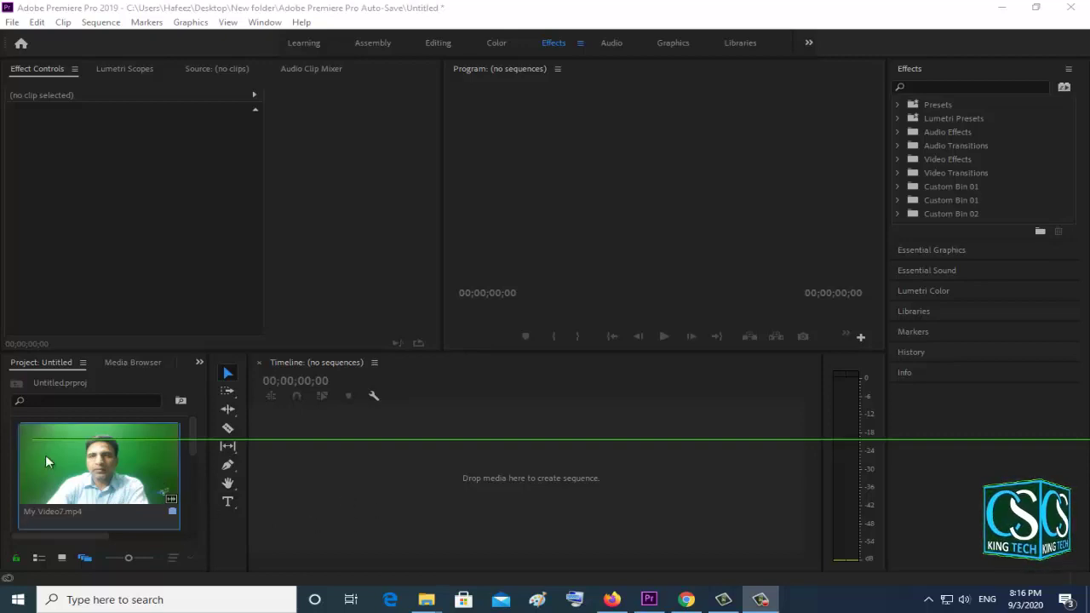
# Create a sequence from My Video7.mp4 and move its video clip up to track V2.
pyautogui.click(133, 461)
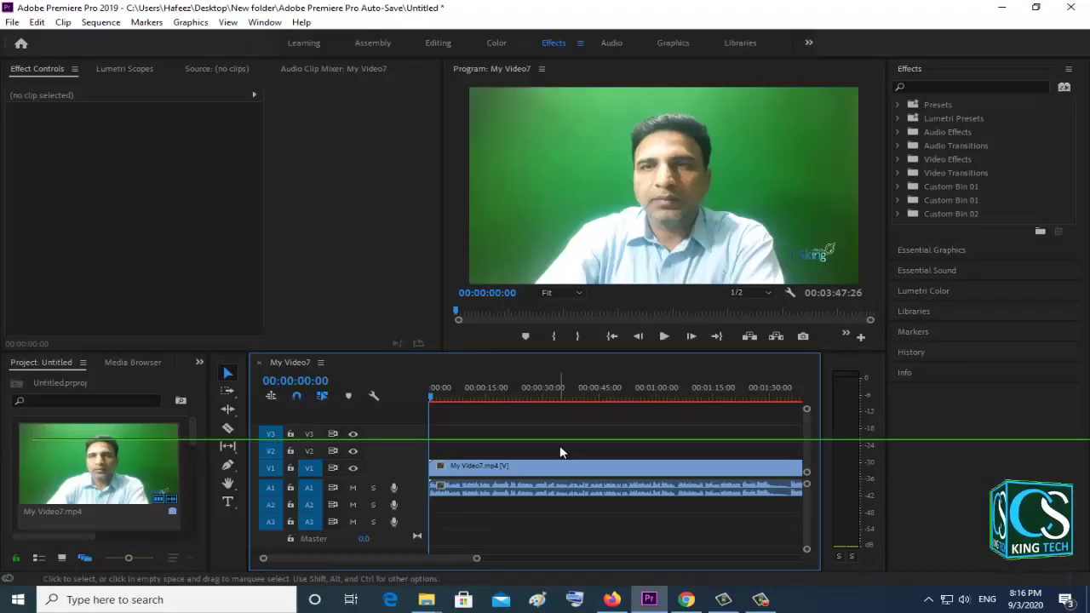
pyautogui.click(511, 467)
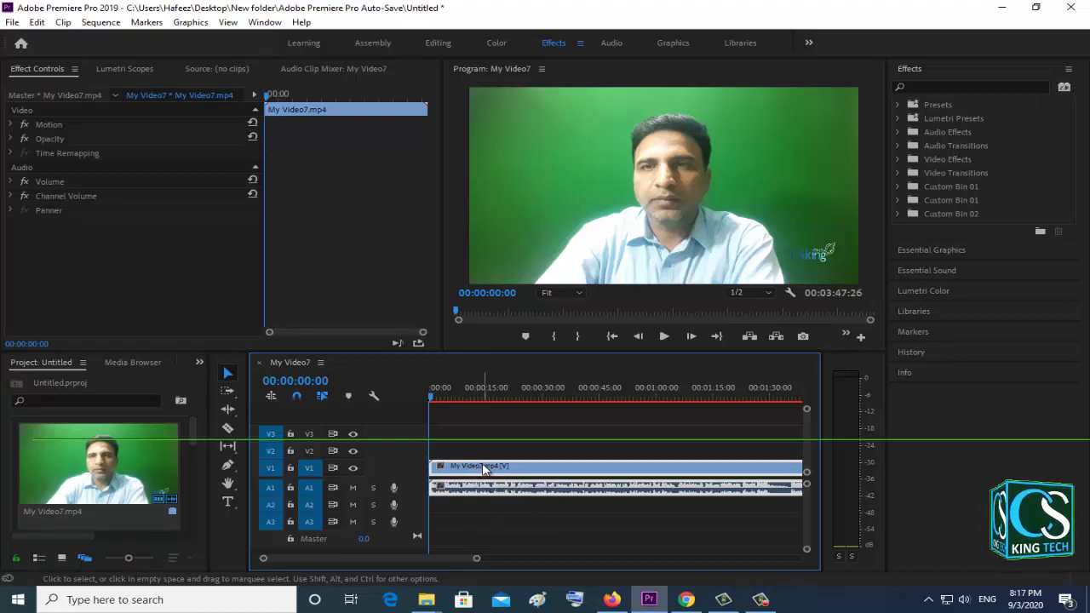
pyautogui.moveTo(481, 467); pyautogui.dragTo(490, 450)
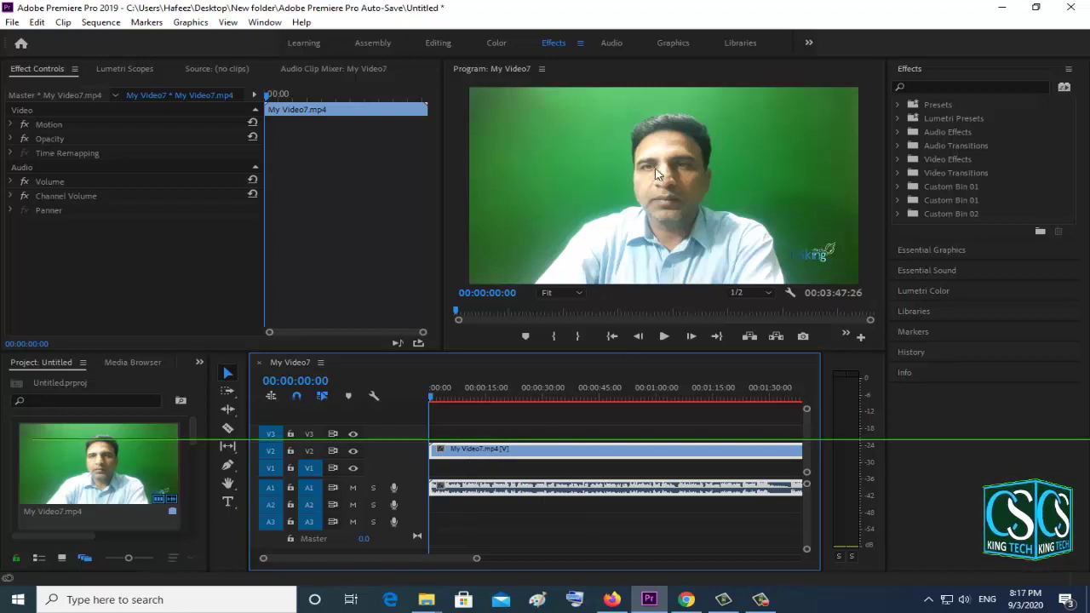
# Search the effects for "key" and apply Ultra Key to the My Video7.mp4 clip.
pyautogui.click(925, 86)
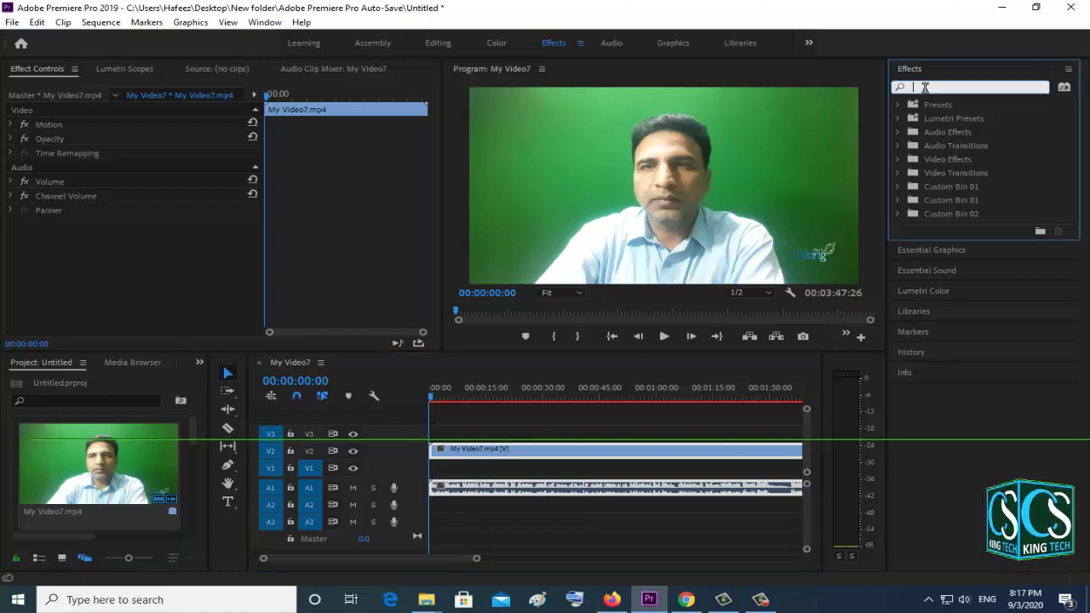
pyautogui.write('k')
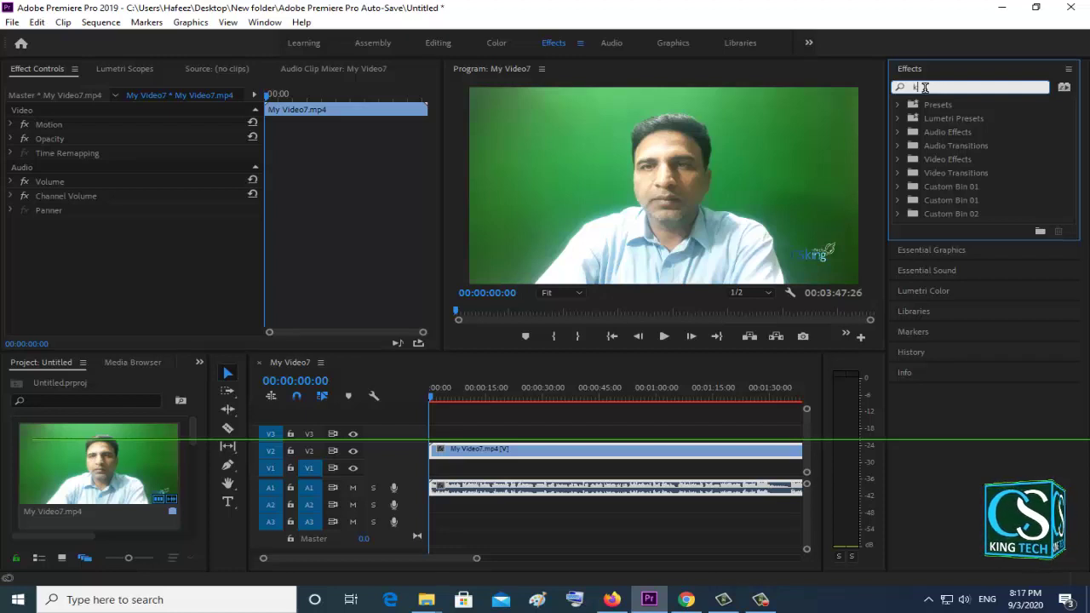
pyautogui.write('ey')
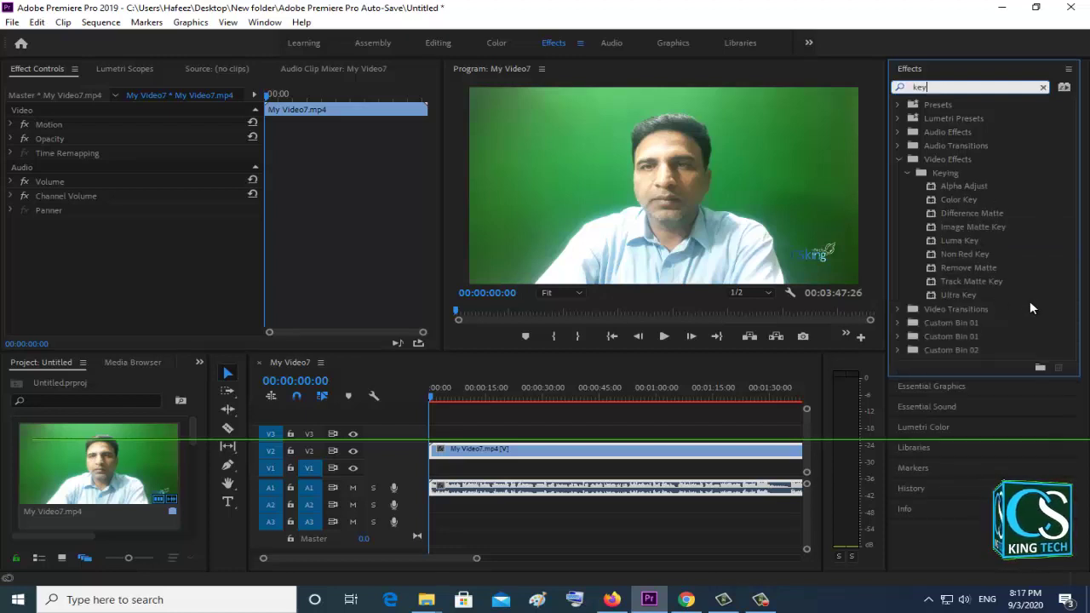
pyautogui.click(952, 294)
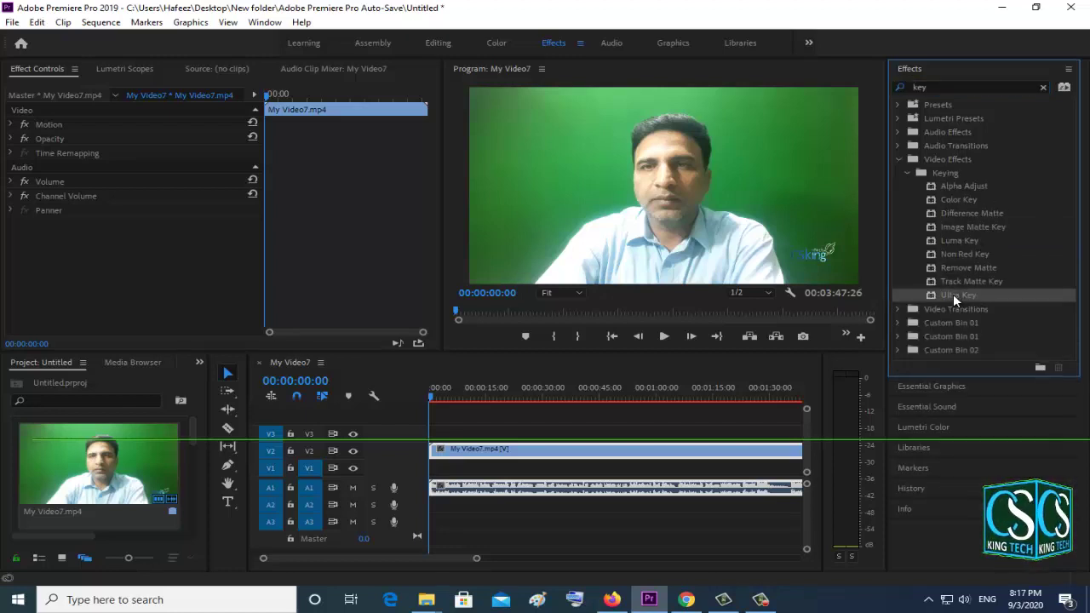
pyautogui.doubleClick(953, 294)
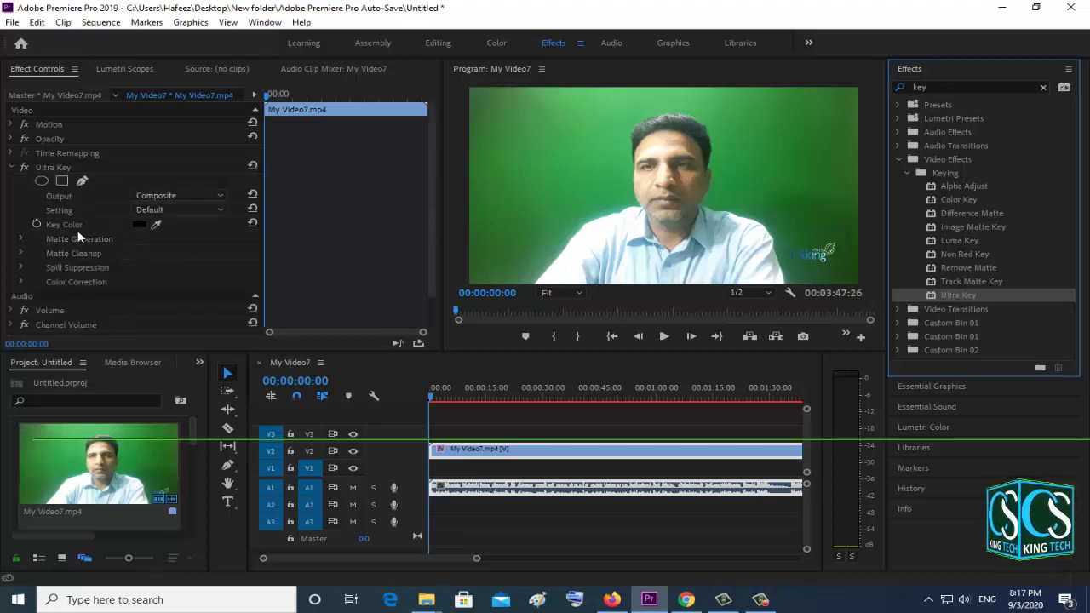
# Set the Ultra Key key color to the bright green 06FB34.
pyautogui.click(140, 224)
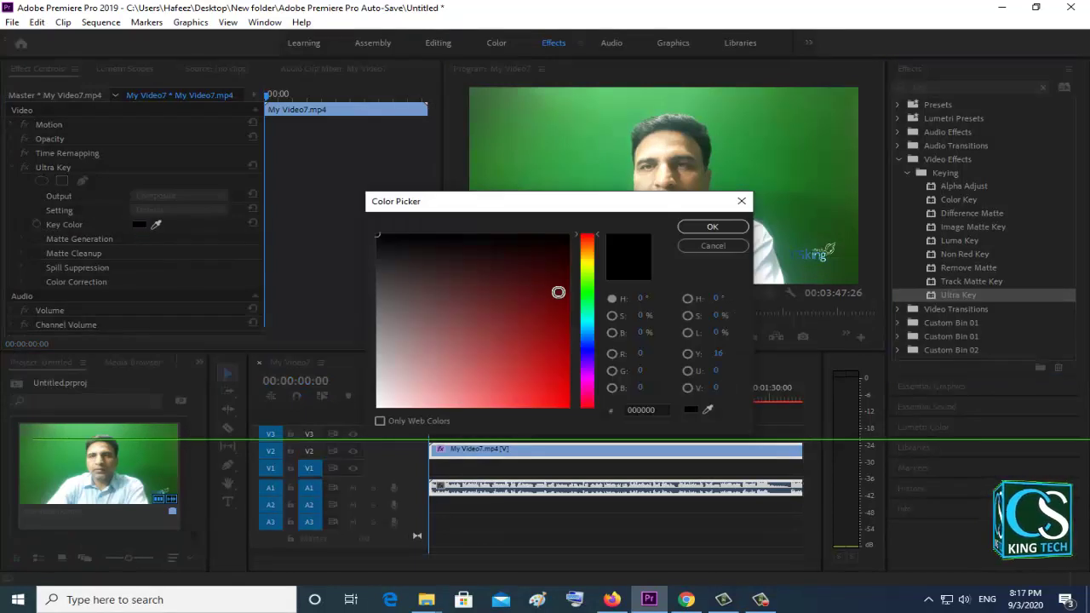
pyautogui.click(587, 300)
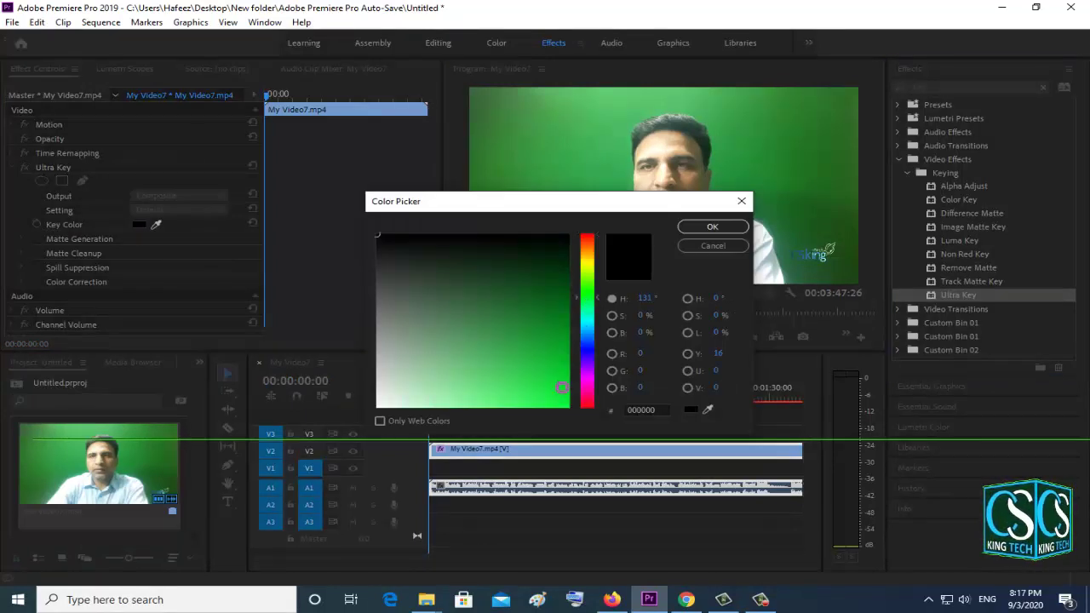
pyautogui.click(564, 405)
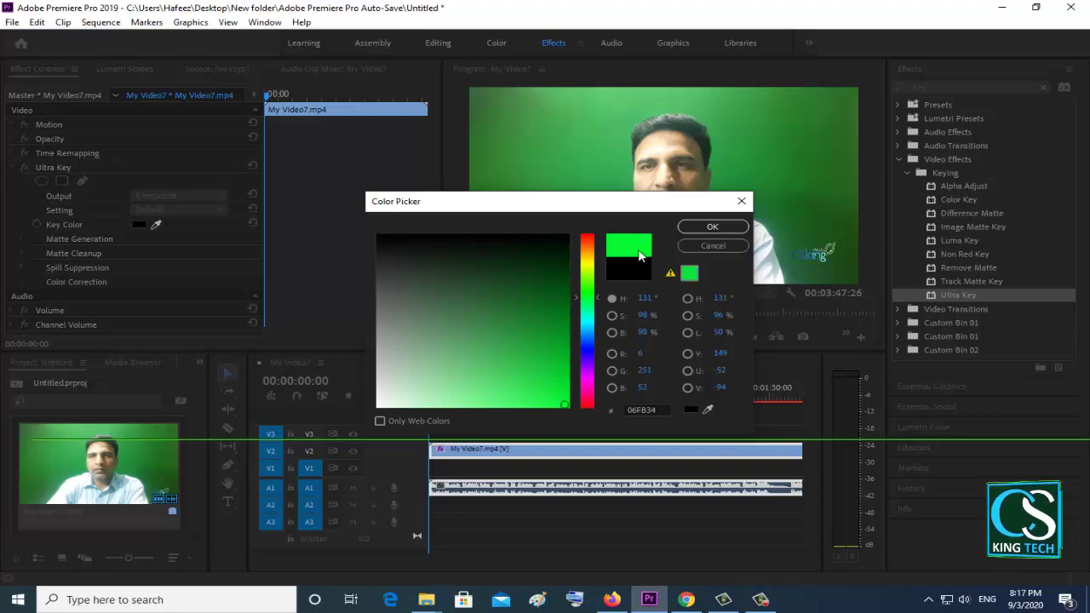
pyautogui.click(711, 228)
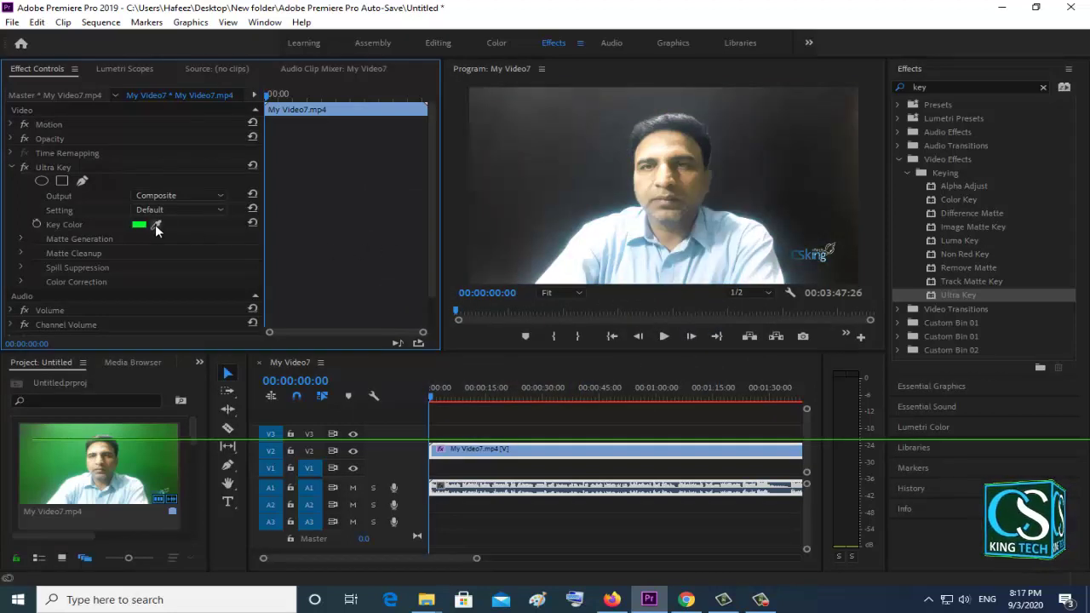
# Sample the Ultra Key key color from the green backdrop and set the Matte Generation Tolerance to 53.
pyautogui.click(156, 225)
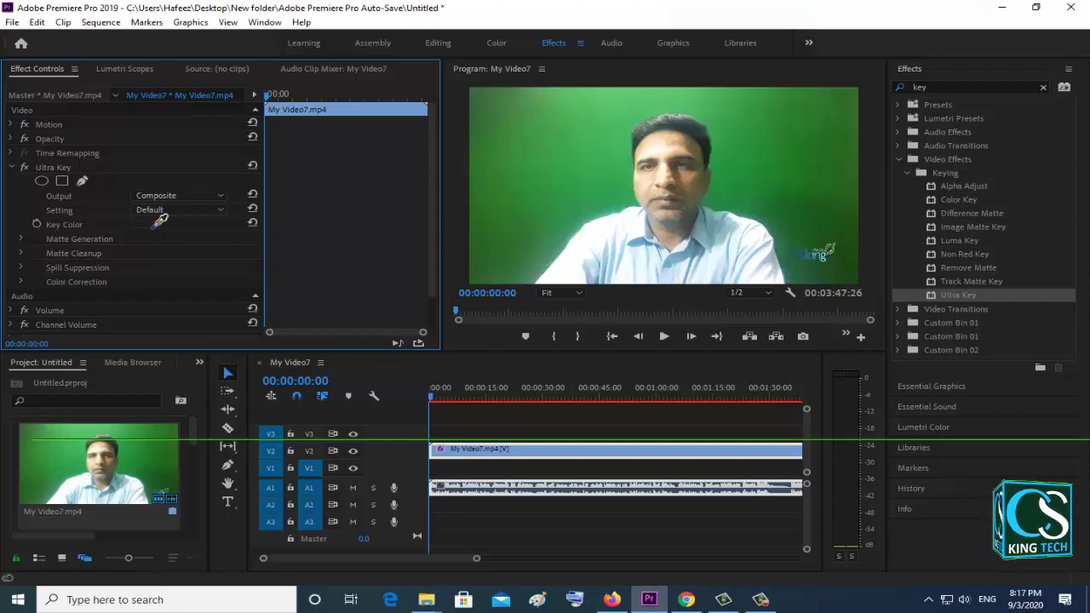
pyautogui.click(542, 182)
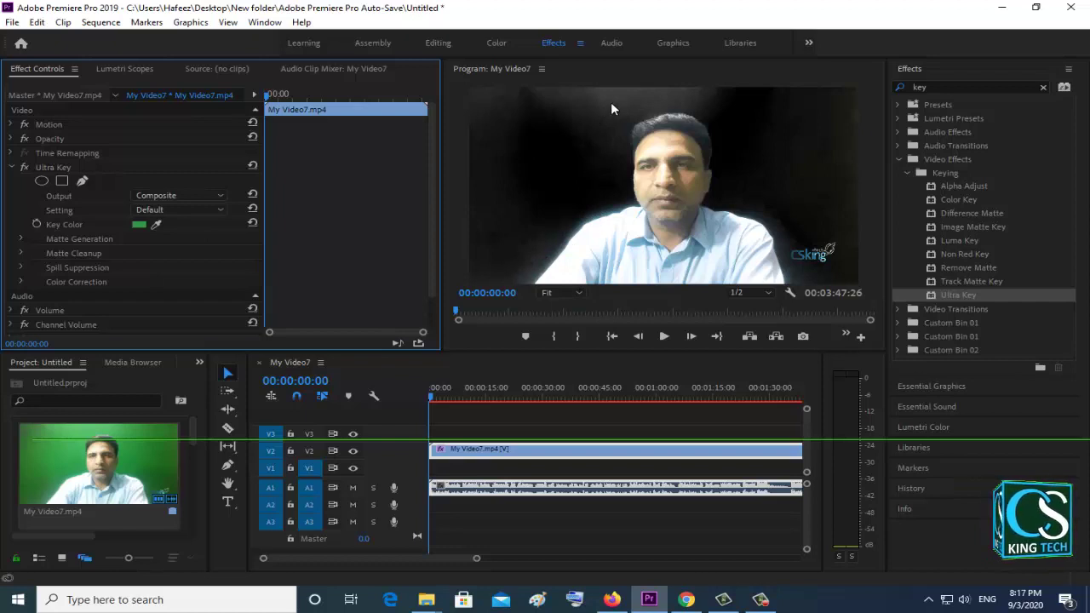
pyautogui.click(22, 238)
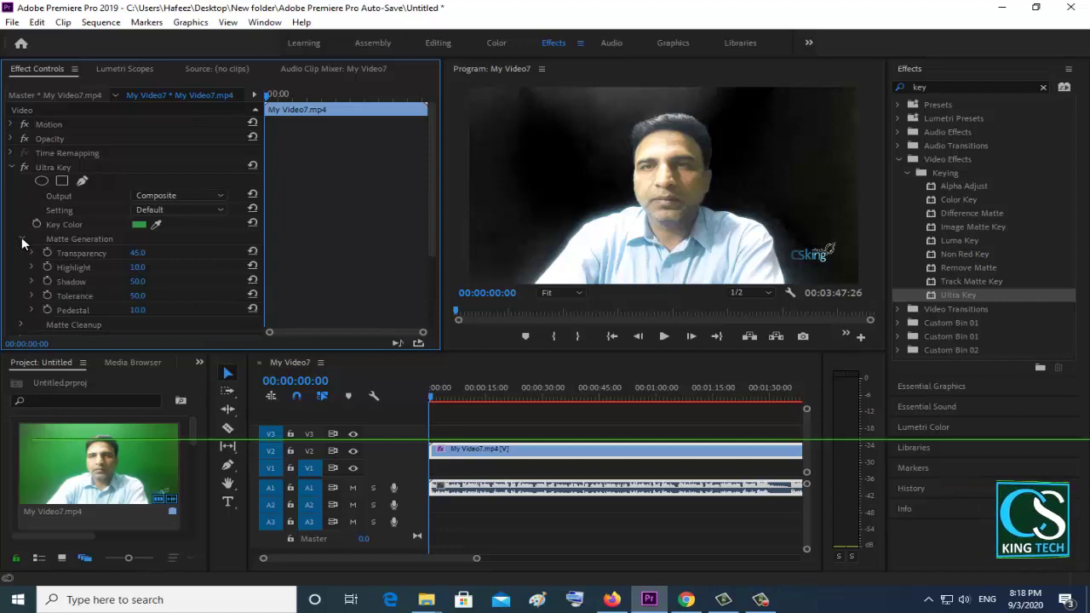
pyautogui.click(136, 296)
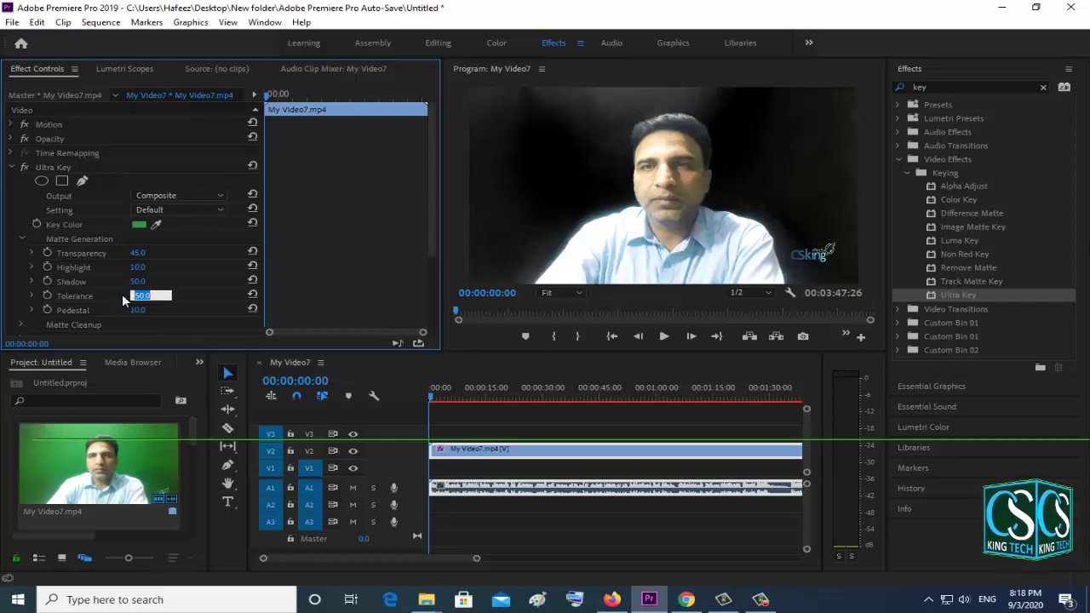
pyautogui.click(122, 294)
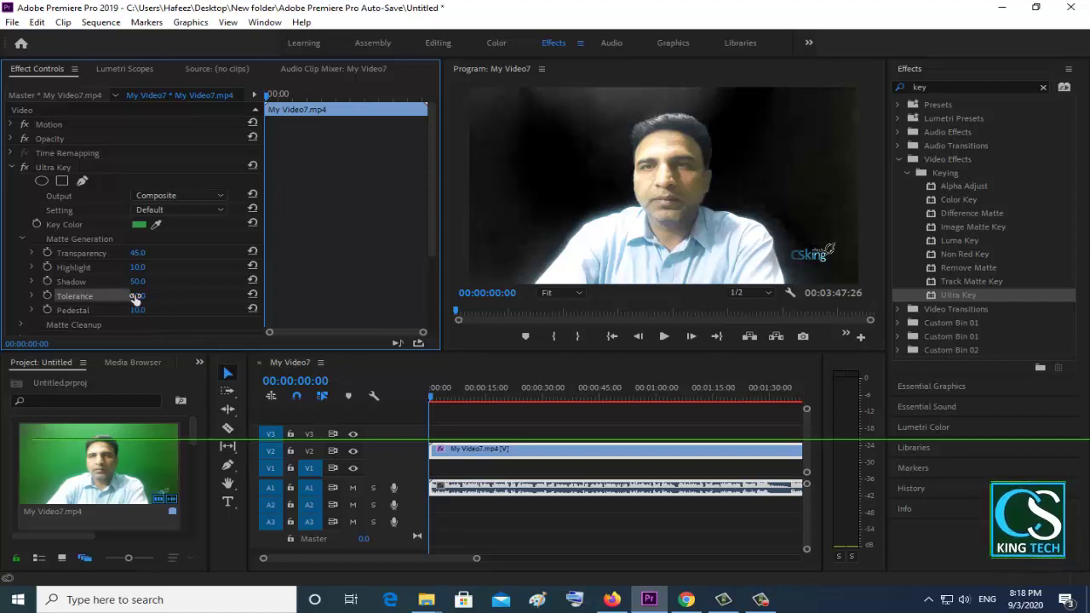
pyautogui.moveTo(151, 294); pyautogui.dragTo(119, 266)
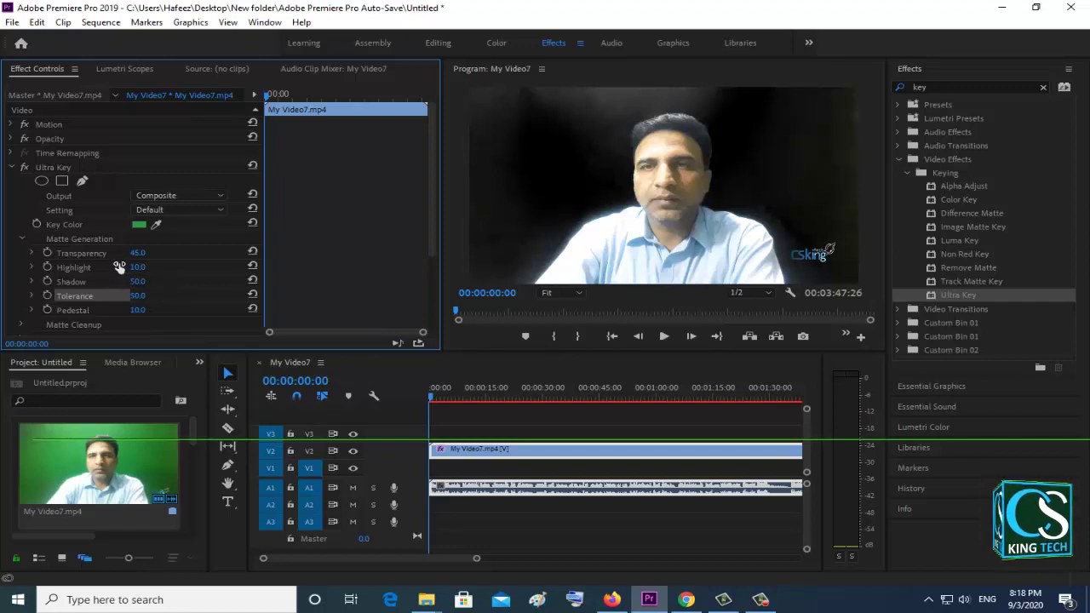
# Set the Matte Generation Pedestal of the Ultra Key effect to 39.
pyautogui.click(161, 307)
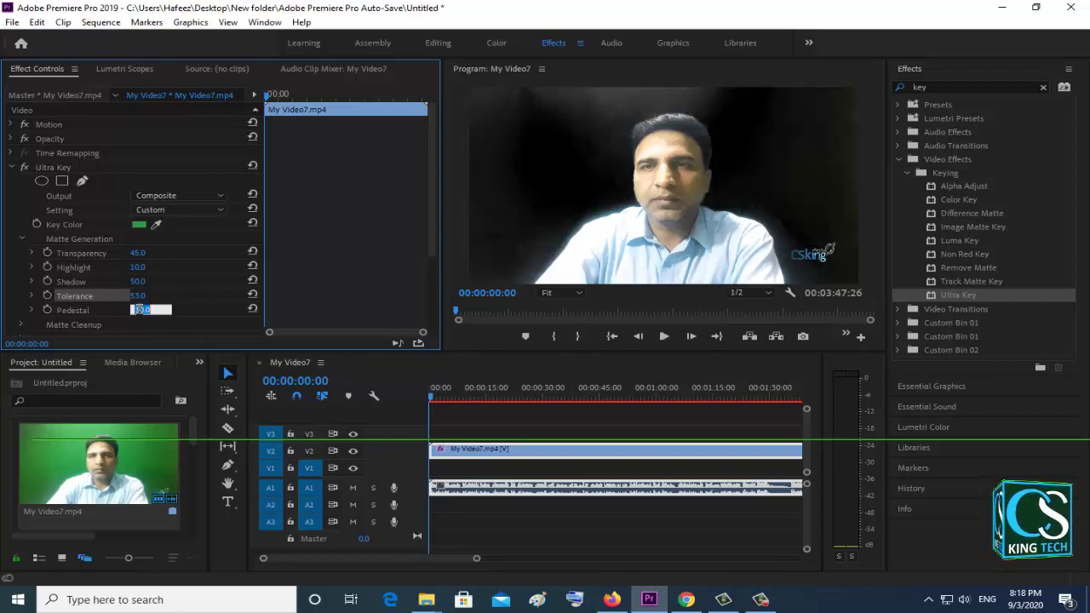
pyautogui.press('Return')
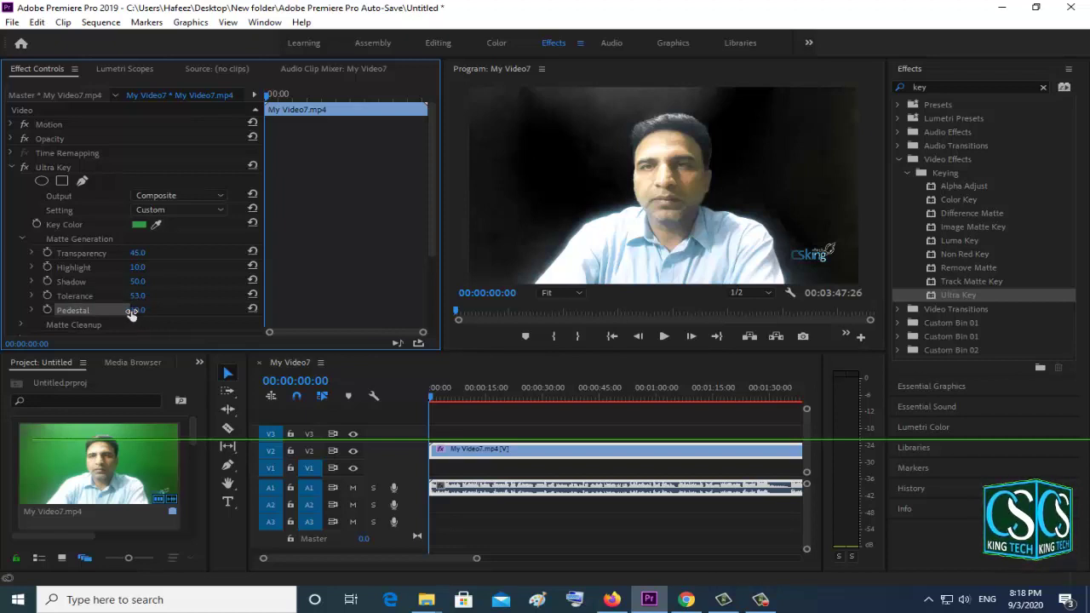
pyautogui.click(140, 309)
pyautogui.click(126, 316)
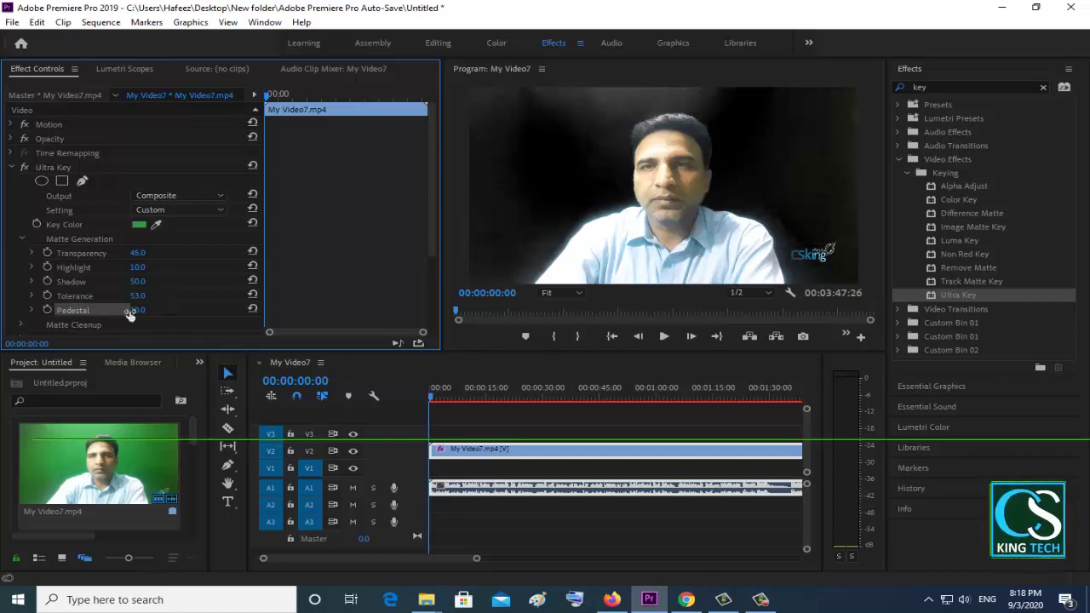
pyautogui.click(162, 305)
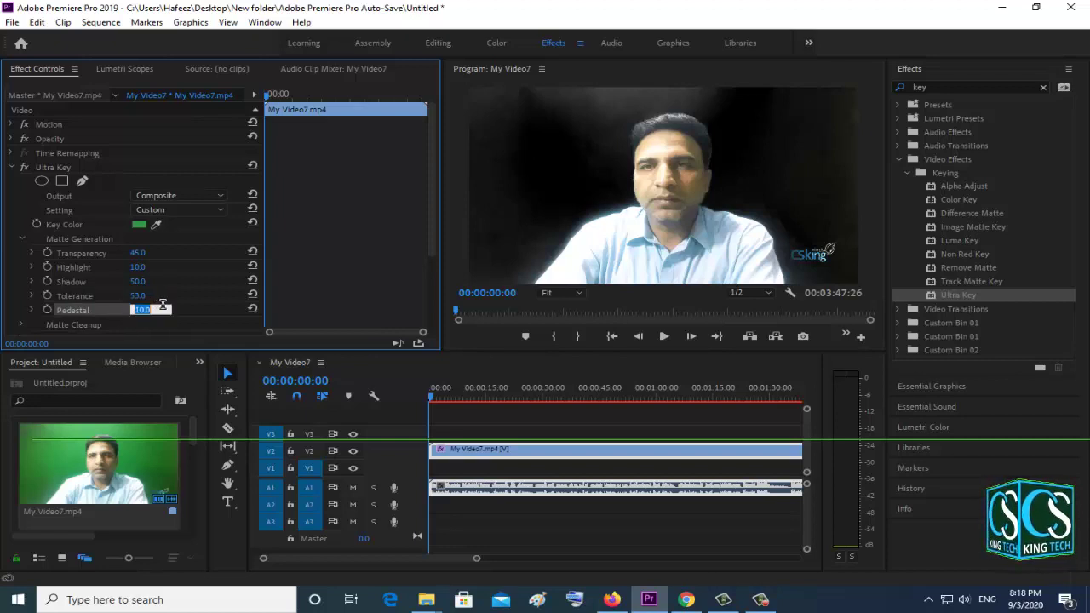
pyautogui.moveTo(139, 310); pyautogui.dragTo(170, 313)
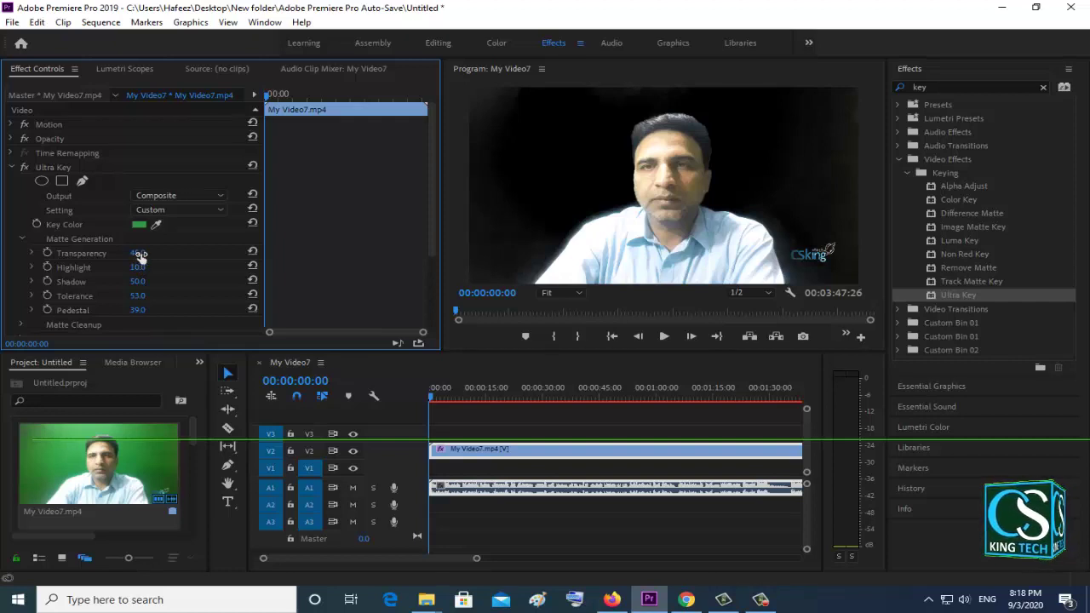
# Set the Ultra Key Matte Generation values to Transparency 40, Highlight 5 and Shadow 0.
pyautogui.moveTo(139, 254)
pyautogui.mouseDown()
pyautogui.moveTo(167, 254)
pyautogui.moveTo(153, 253)
pyautogui.mouseUp()
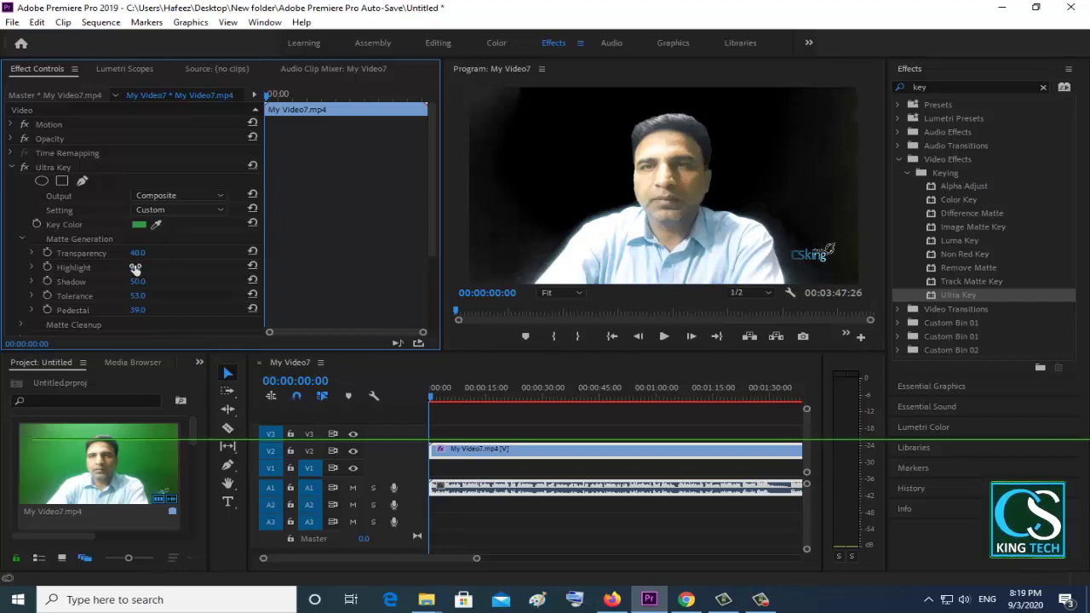
pyautogui.moveTo(138, 267)
pyautogui.mouseDown()
pyautogui.moveTo(158, 270)
pyautogui.moveTo(144, 269)
pyautogui.mouseUp()
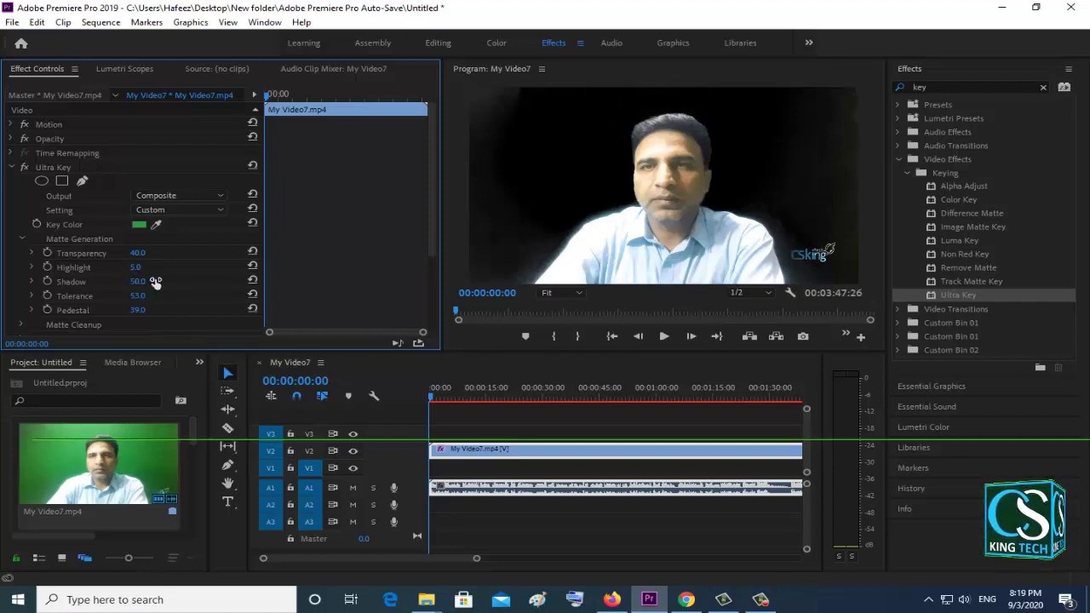
pyautogui.moveTo(160, 281); pyautogui.dragTo(119, 273)
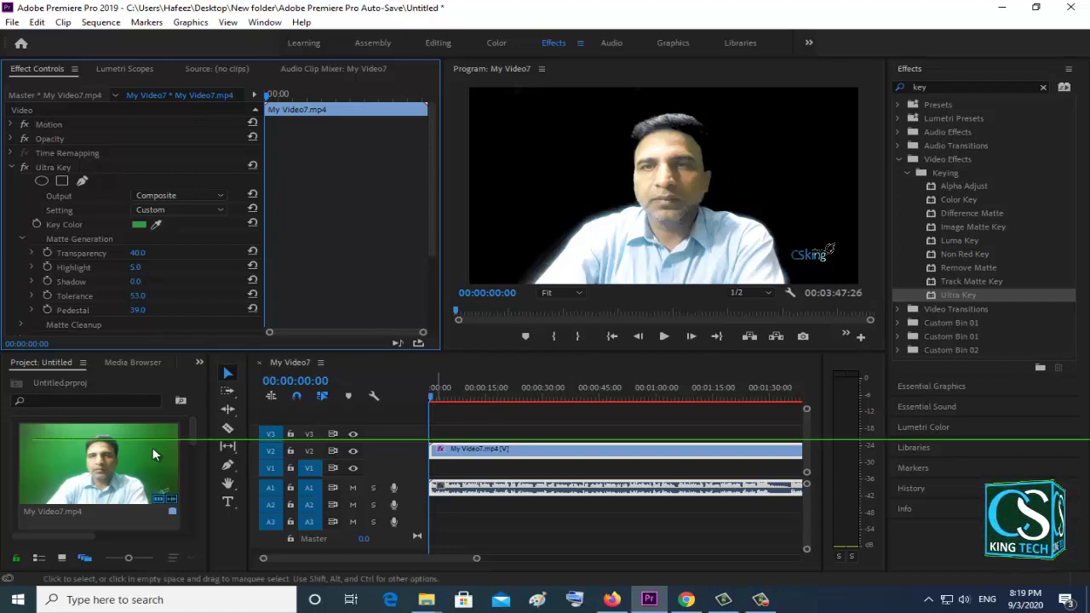
# Place 1qa.jpg at the start of track V1 beneath the keyed clip and set it to frame size.
pyautogui.scroll(-3, 192, 451)
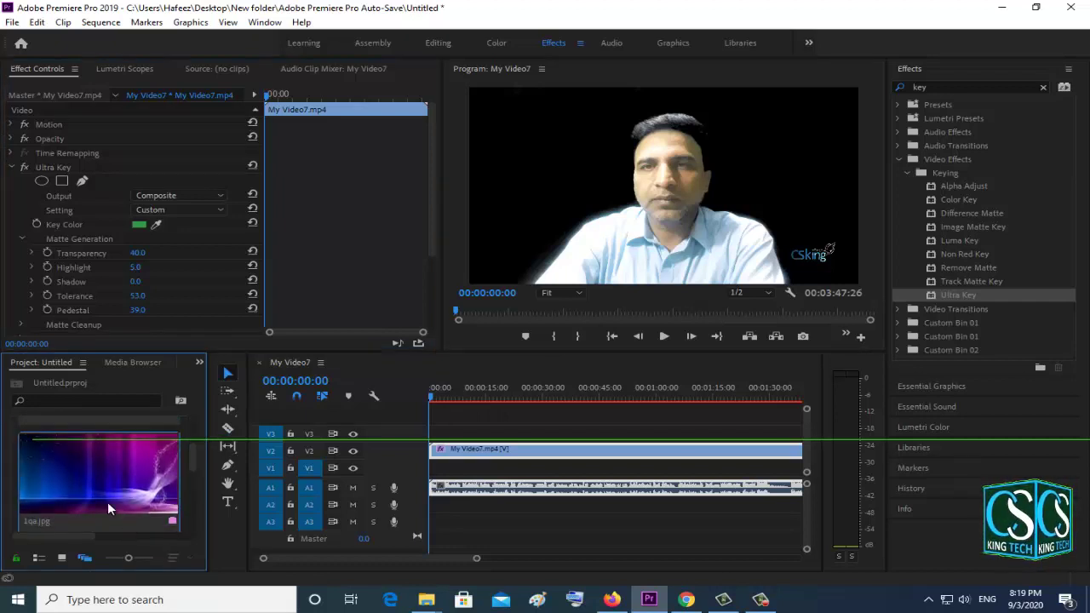
pyautogui.moveTo(99, 465); pyautogui.dragTo(436, 467)
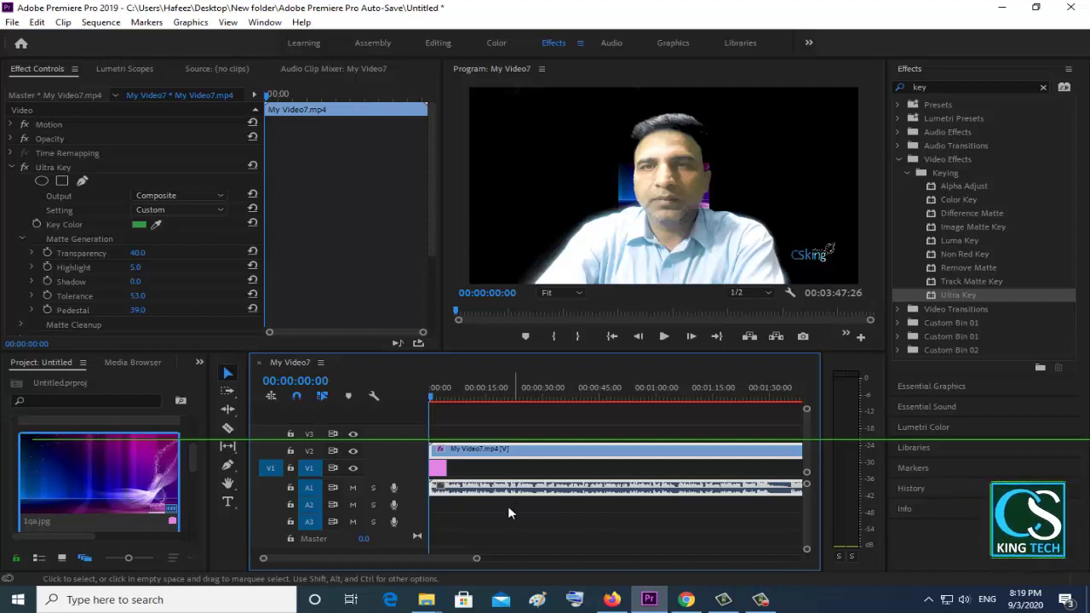
pyautogui.rightClick(437, 471)
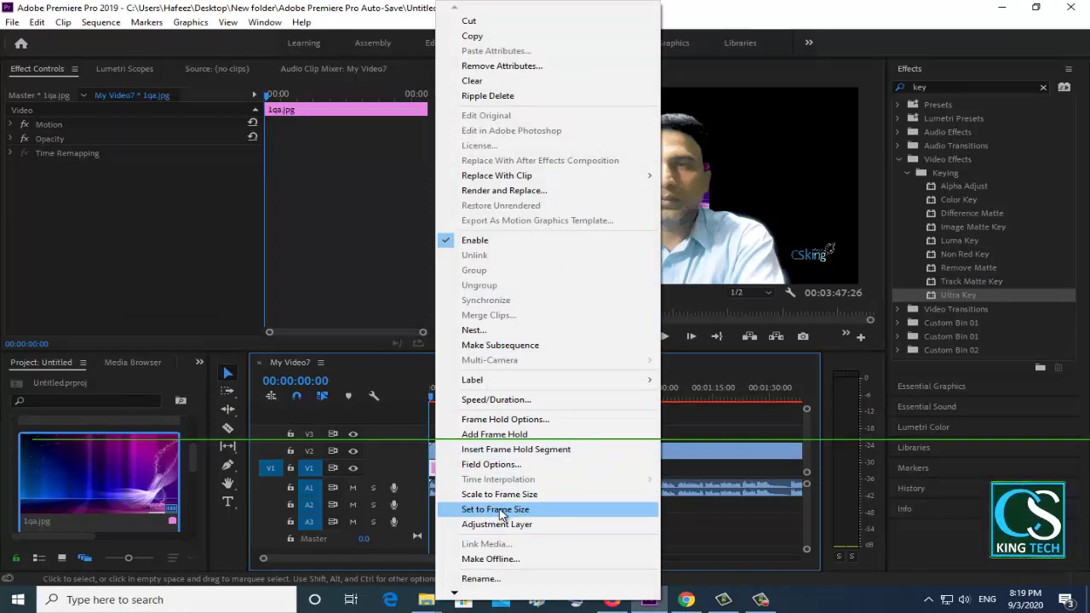
pyautogui.click(500, 511)
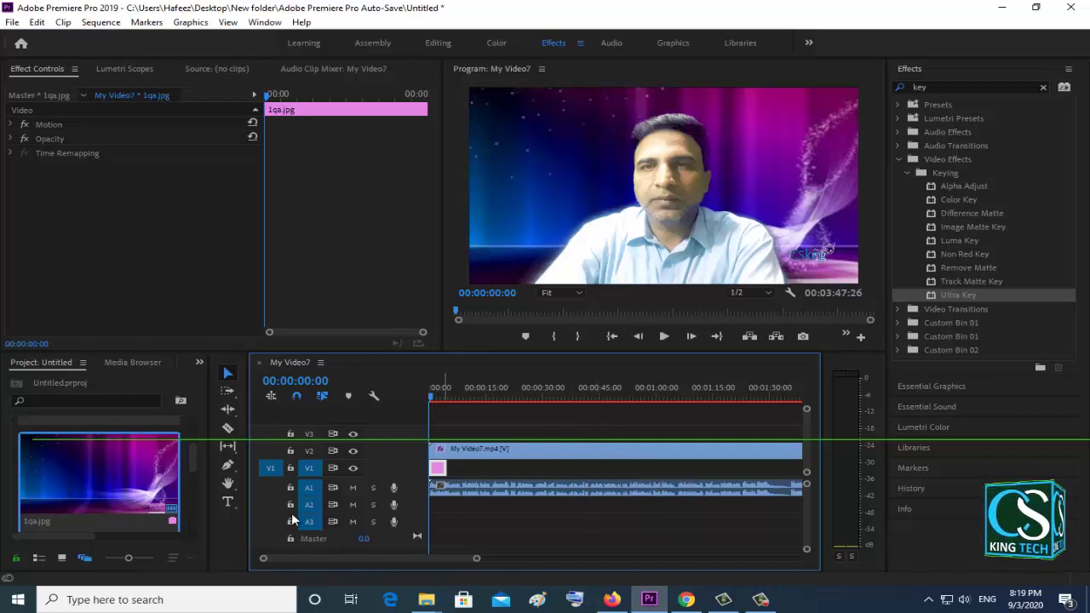
# Try video.mp4 as a background on track V1 right after 1qa.jpg, and ripple delete it after previewing.
pyautogui.moveTo(195, 455); pyautogui.dragTo(476, 461)
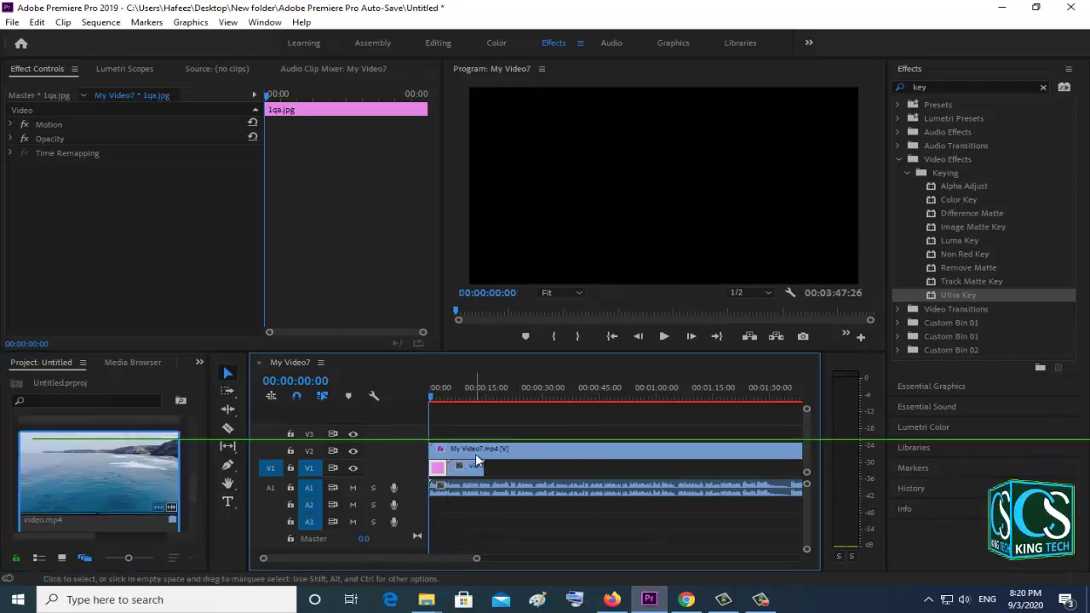
pyautogui.click(458, 394)
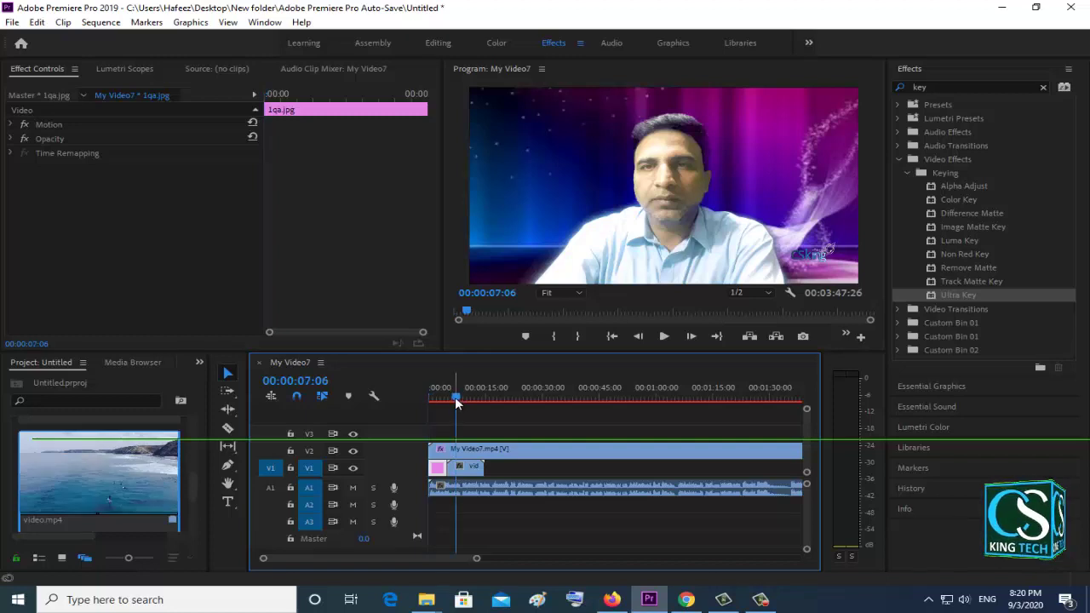
pyautogui.moveTo(454, 402); pyautogui.dragTo(458, 402)
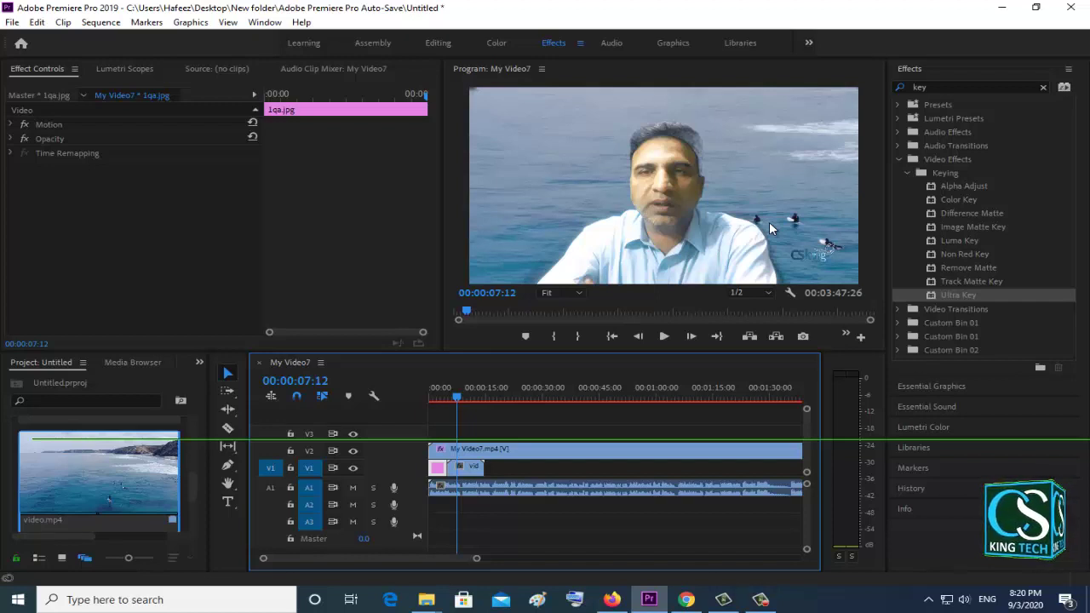
pyautogui.rightClick(473, 469)
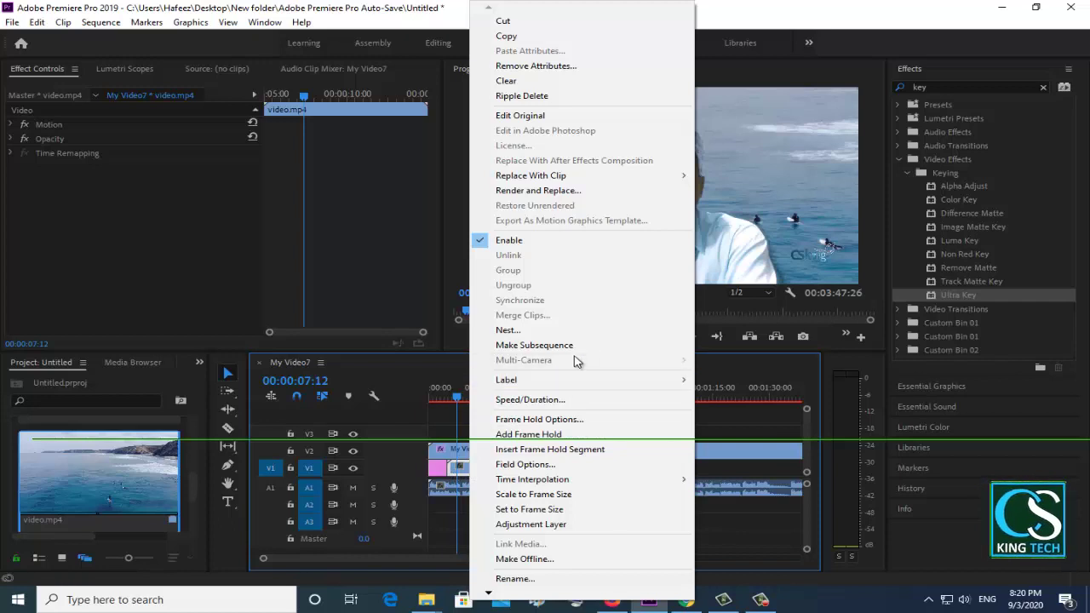
pyautogui.click(521, 96)
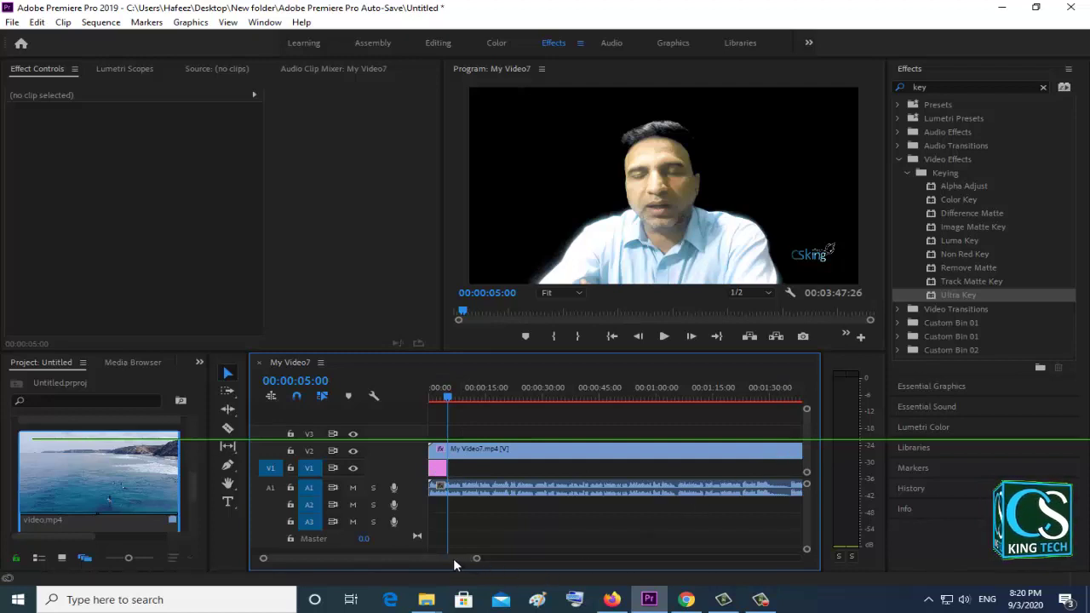
# Extend 1qa.jpg on track V1 to the end of My Video7.mp4 and preview the last part of the sequence.
pyautogui.moveTo(454, 558)
pyautogui.mouseDown()
pyautogui.moveTo(544, 559)
pyautogui.moveTo(452, 559)
pyautogui.mouseUp()
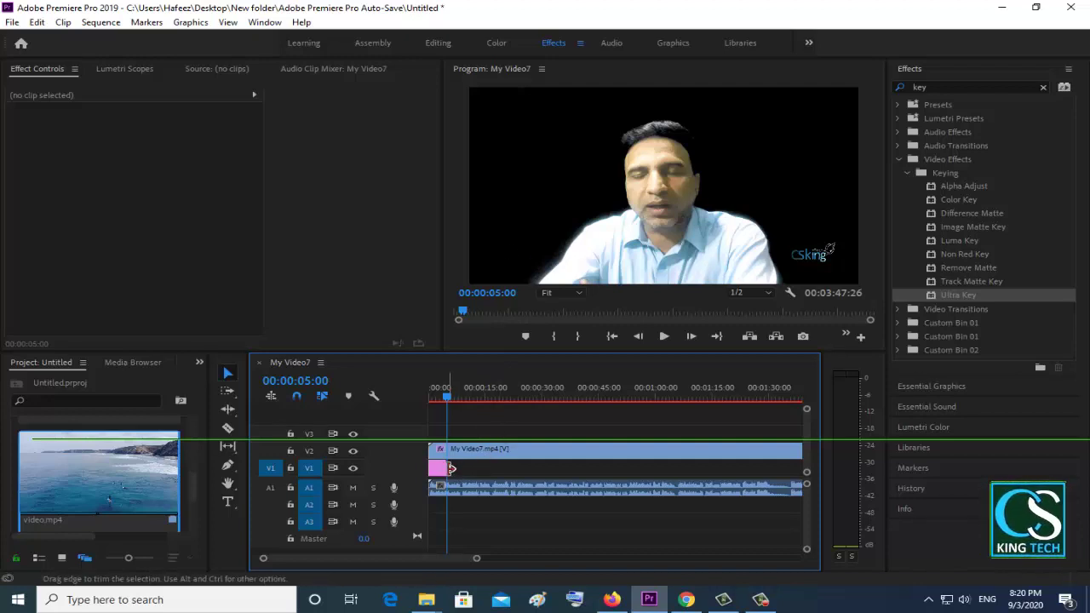
pyautogui.moveTo(451, 468); pyautogui.dragTo(694, 468)
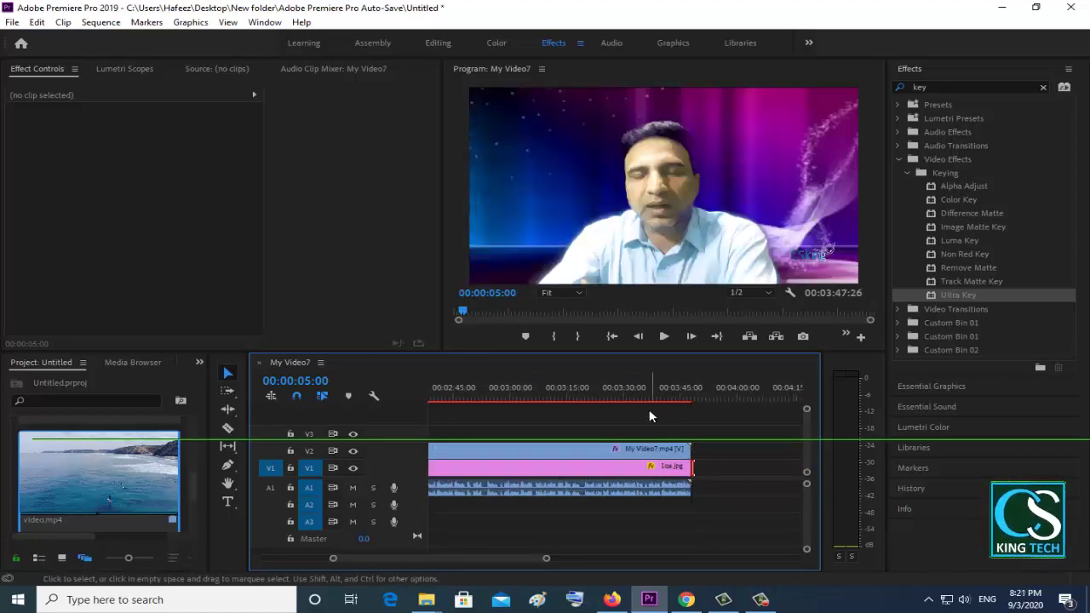
pyautogui.click(647, 398)
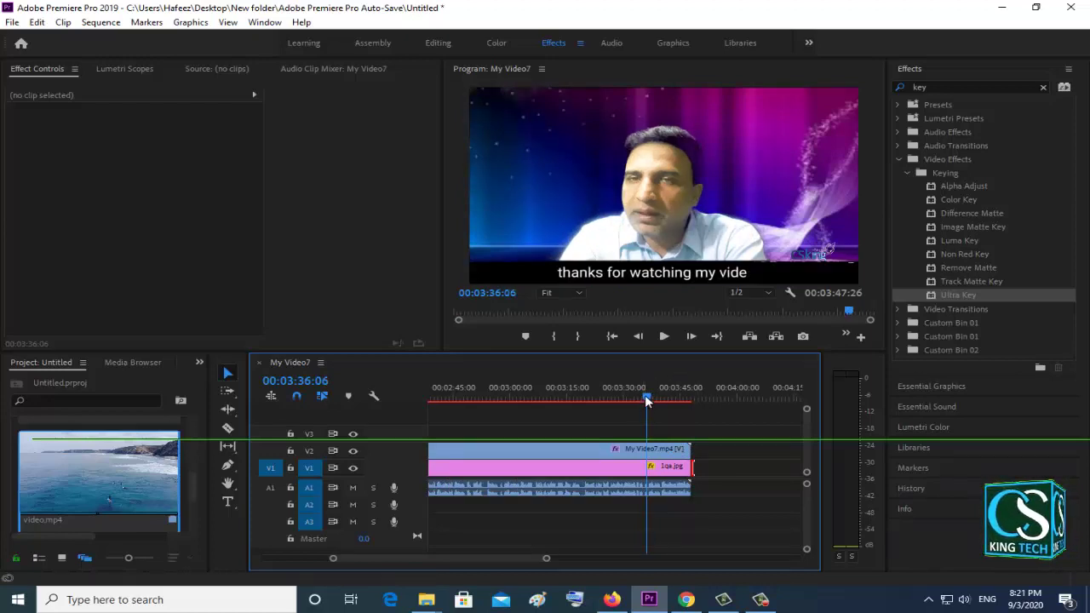
pyautogui.moveTo(645, 400); pyautogui.dragTo(485, 404)
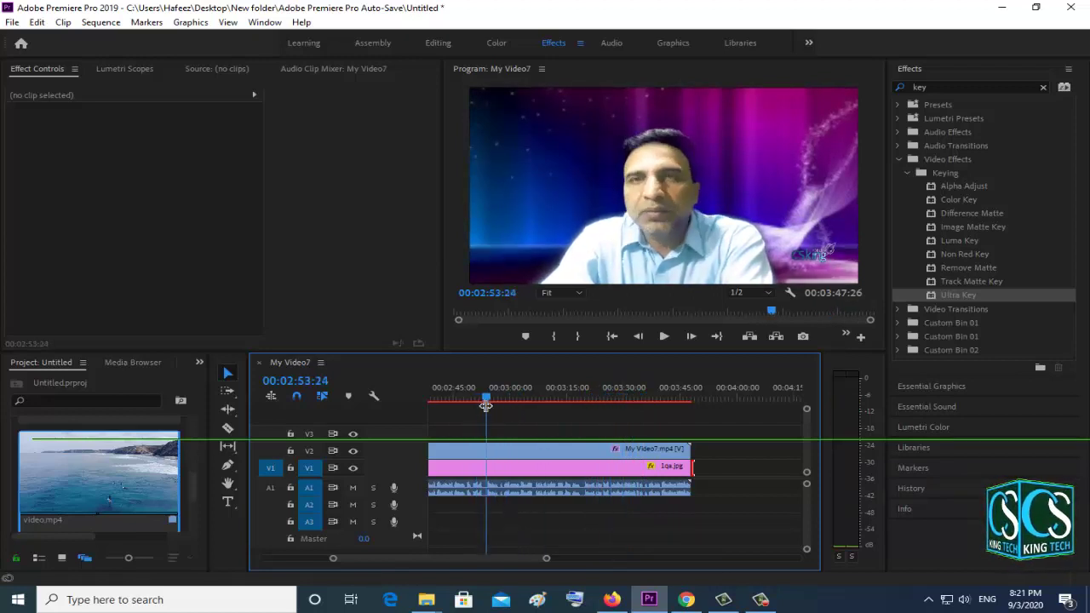